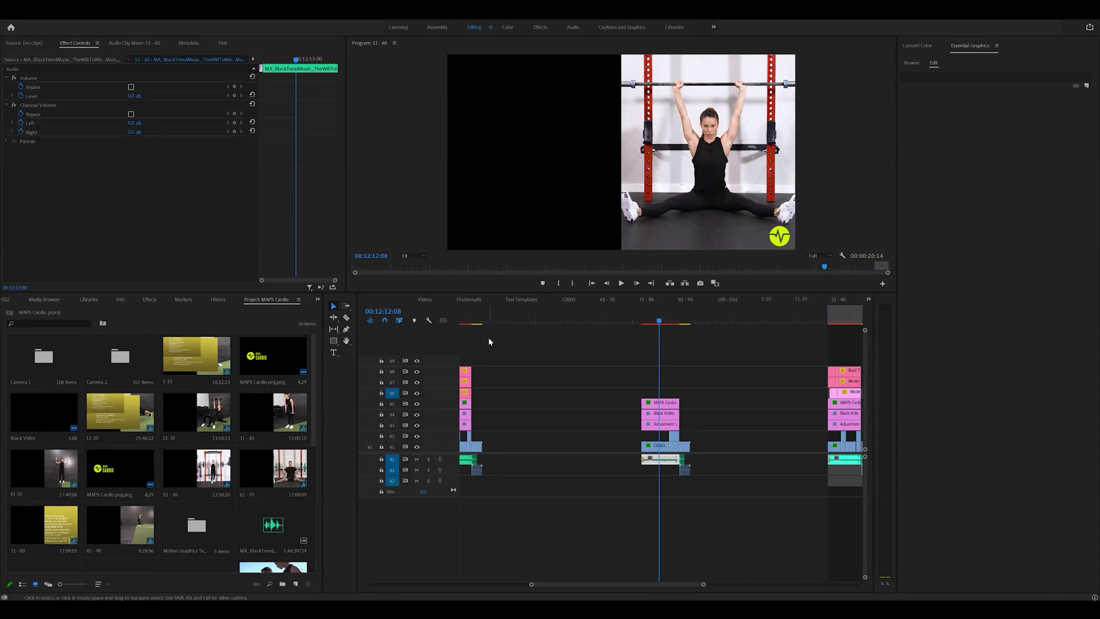
- Enlarge the video preview and jump the playhead to the finished Barbell Row section
left_click_drag(506, 293, 506, 304)
left_click(856, 336)
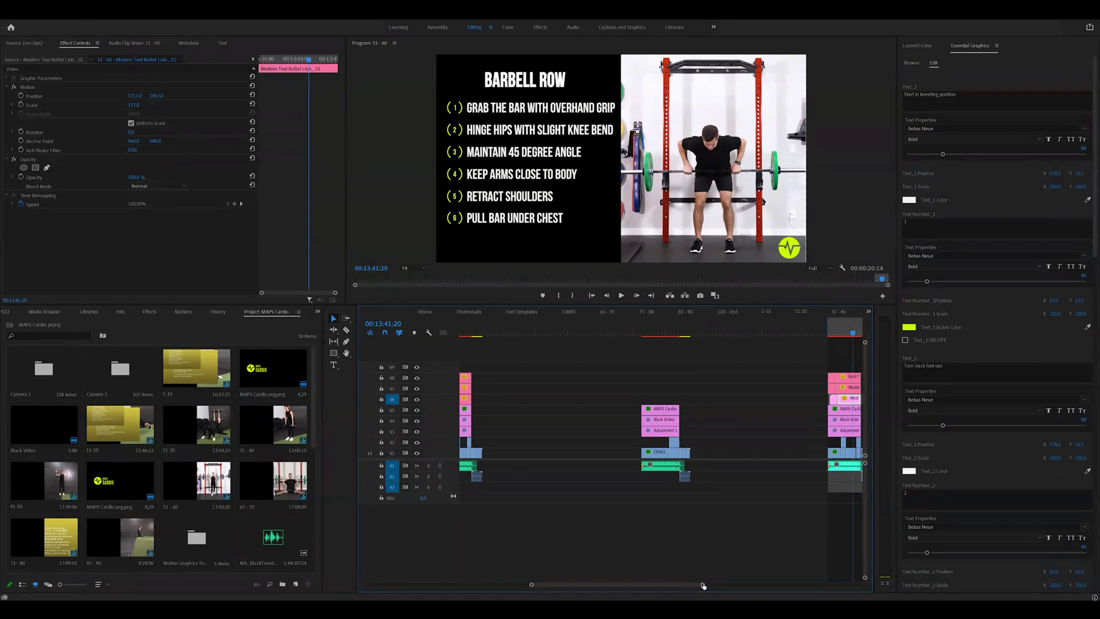
left_click_drag(703, 585, 709, 585)
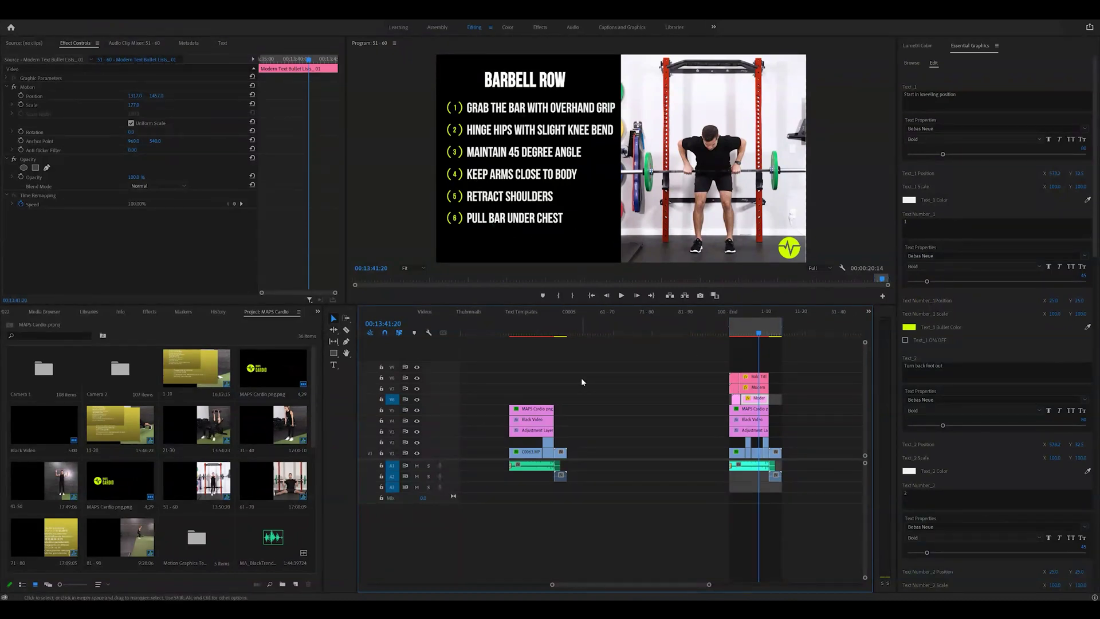
- Pick the Type tool and move the playhead back to the seated press clip at 00:12:12:21
left_click(333, 366)
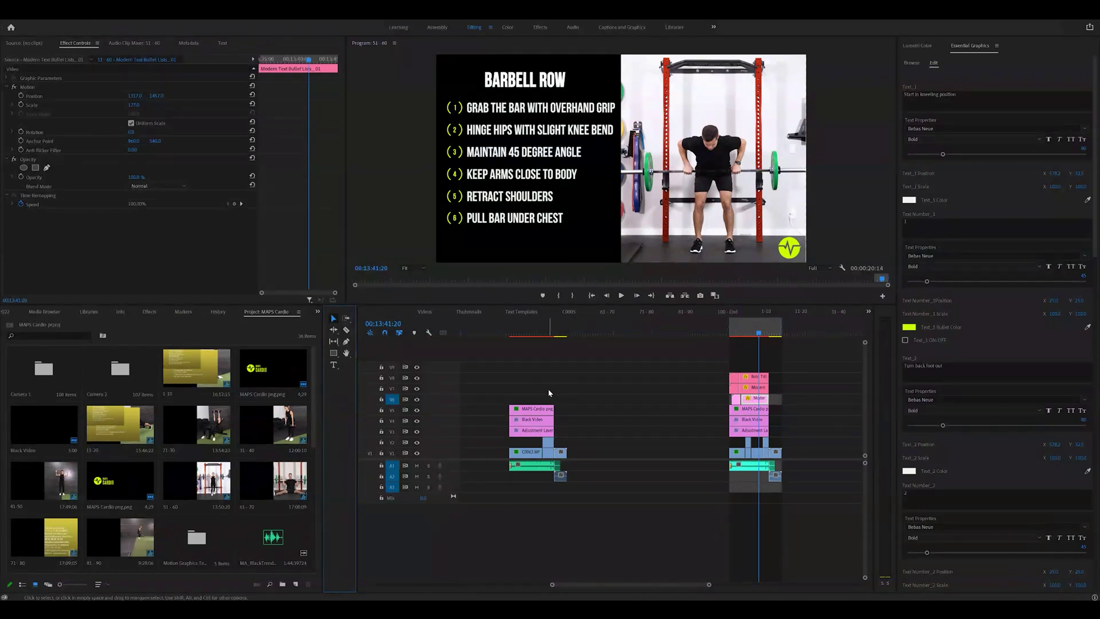
left_click(531, 336)
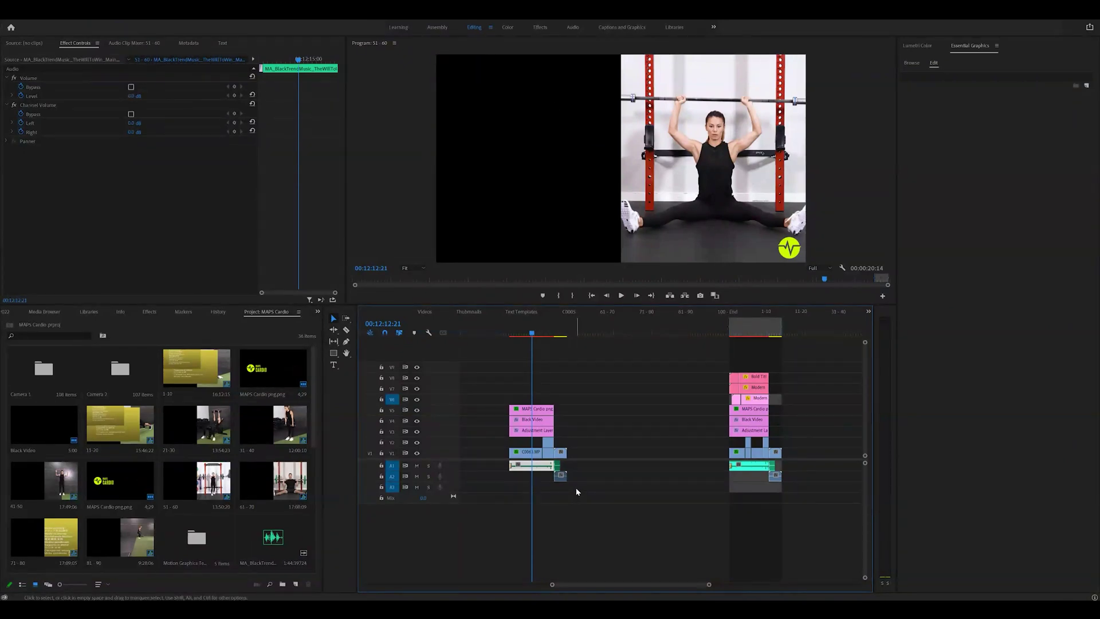
key("alt+Tab")
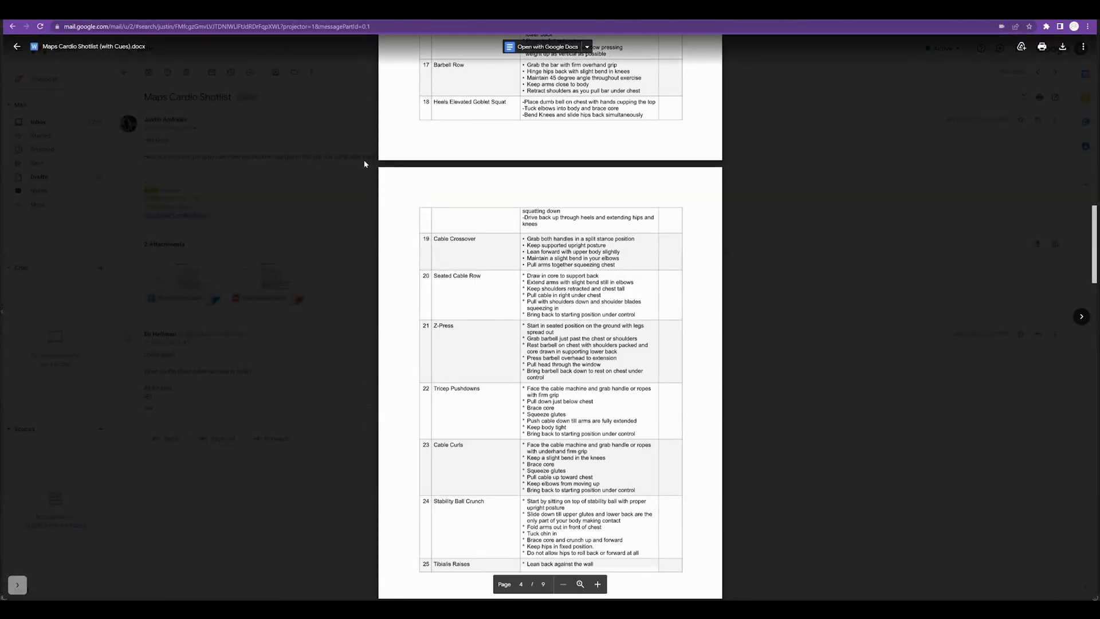
key("ctrl+Tab")
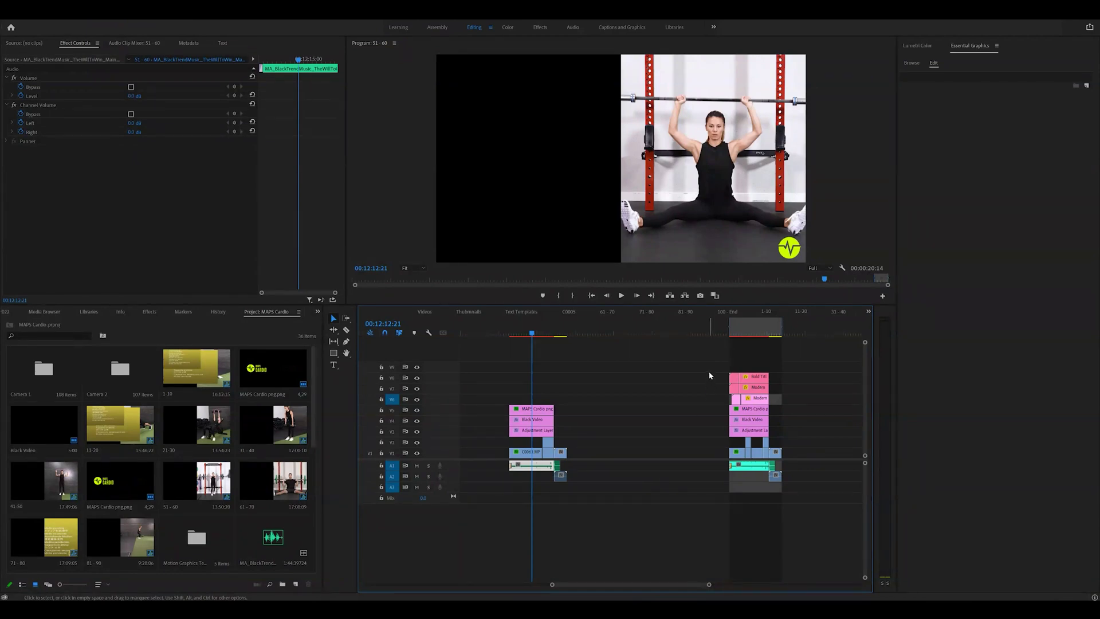
left_click_drag(709, 371, 540, 400)
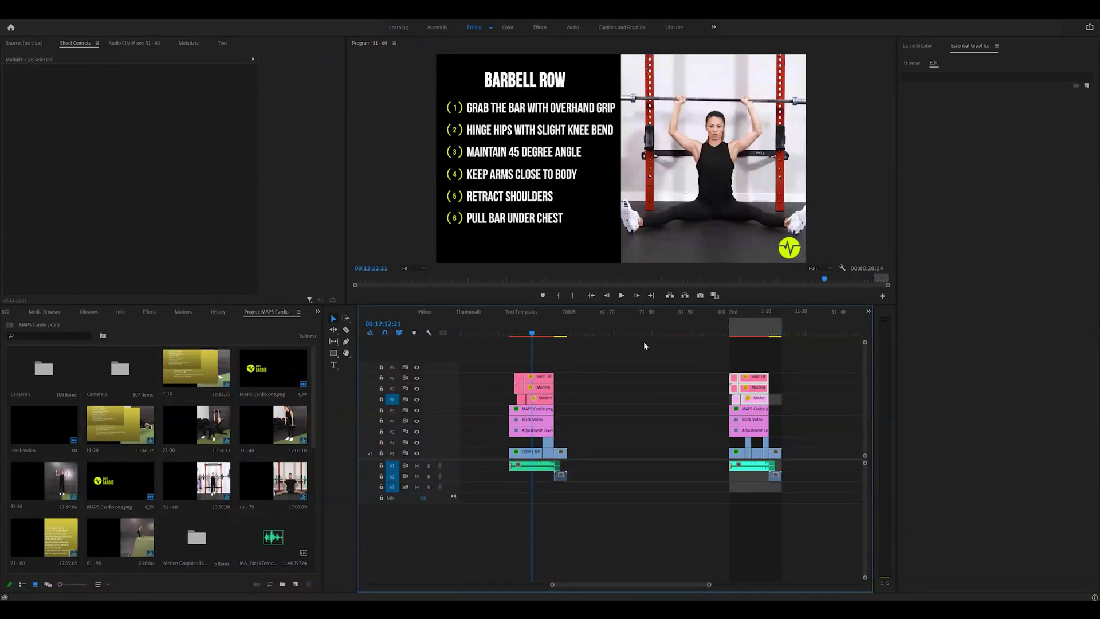
- Select the pasted title clip over the seated press and toggle V8 visibility off and on
left_click(538, 376)
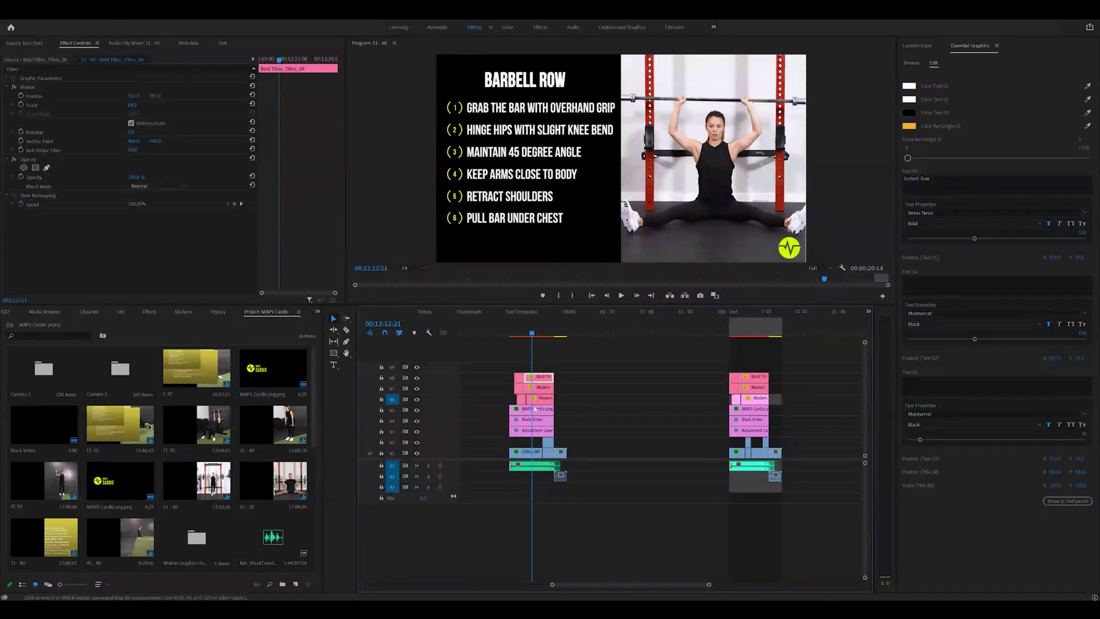
left_click_drag(709, 584, 658, 588)
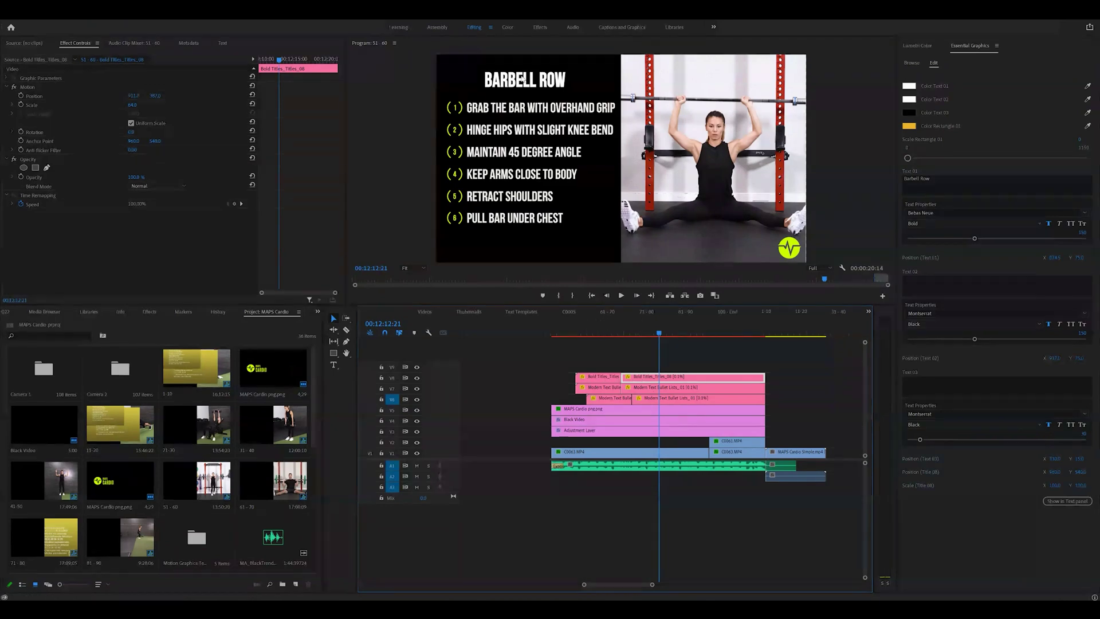
left_click(417, 378)
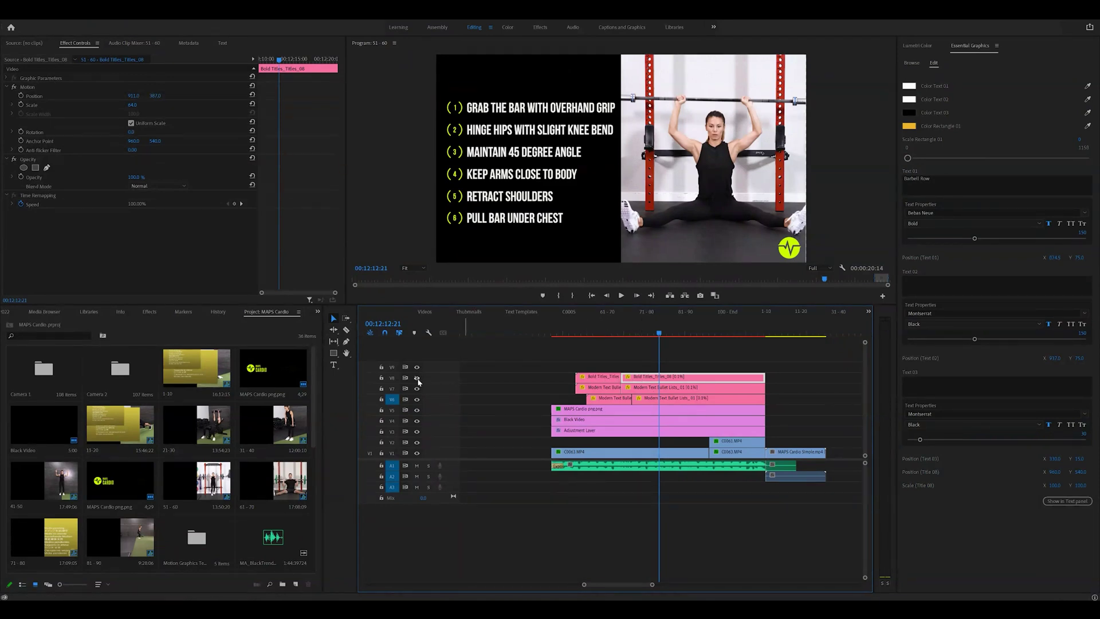
left_click(418, 379)
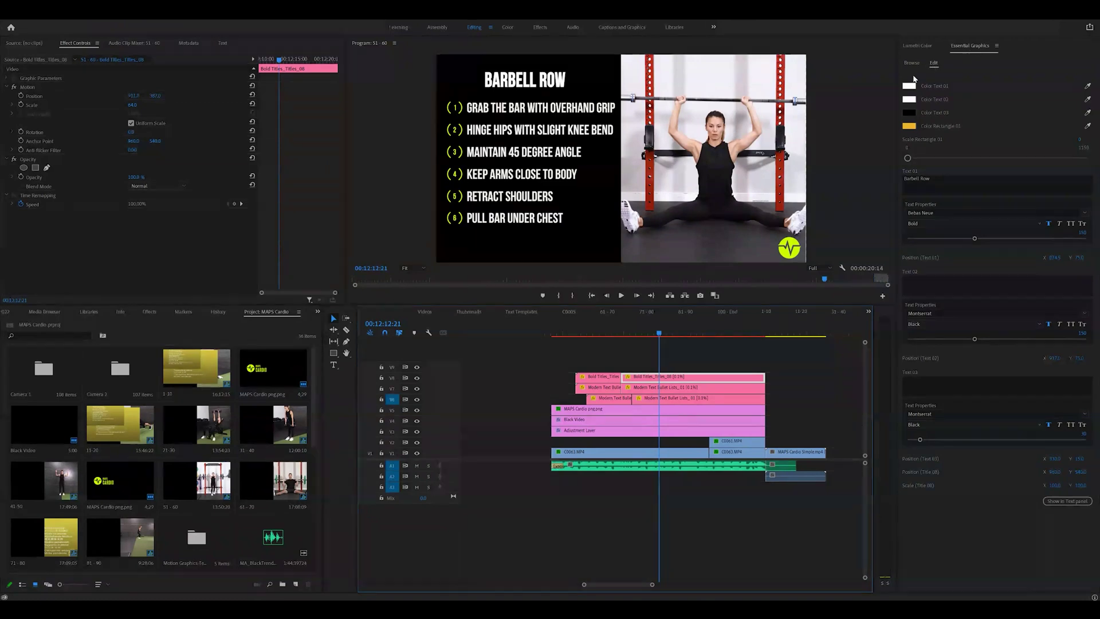
left_click(910, 64)
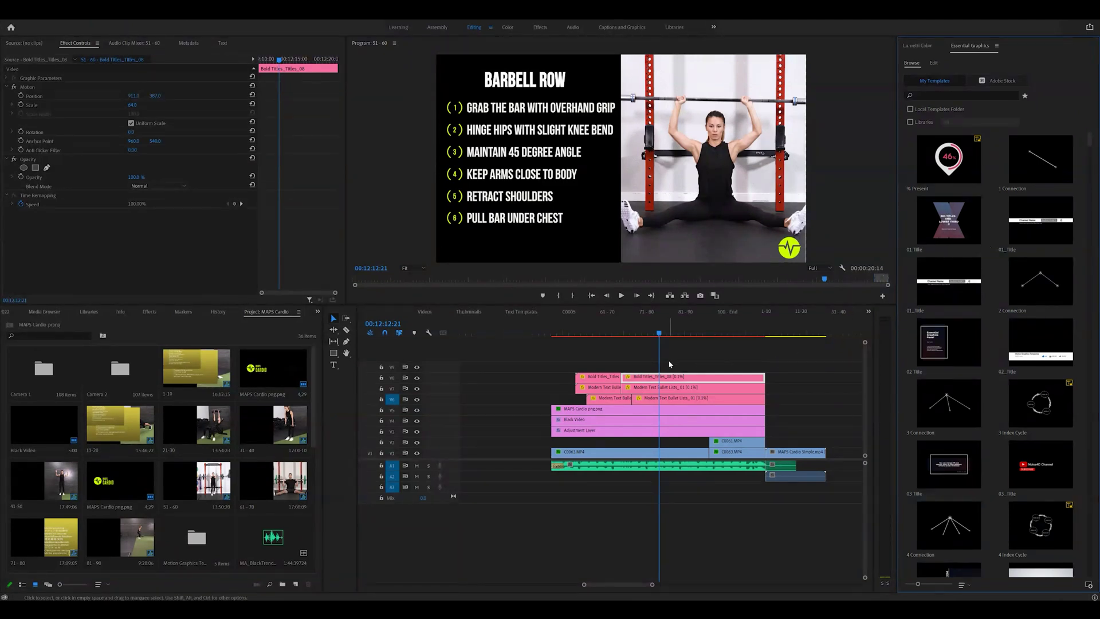
- Change the selected title piece's text from Barbell Row to 'z-press'
left_click(934, 63)
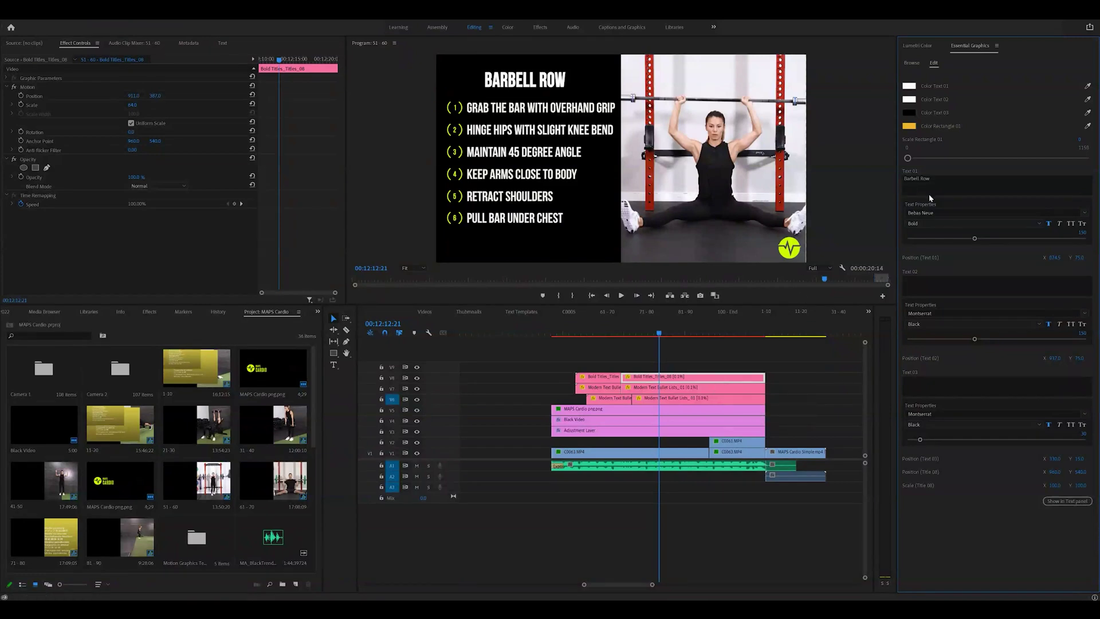
left_click(937, 179)
type("z-press")
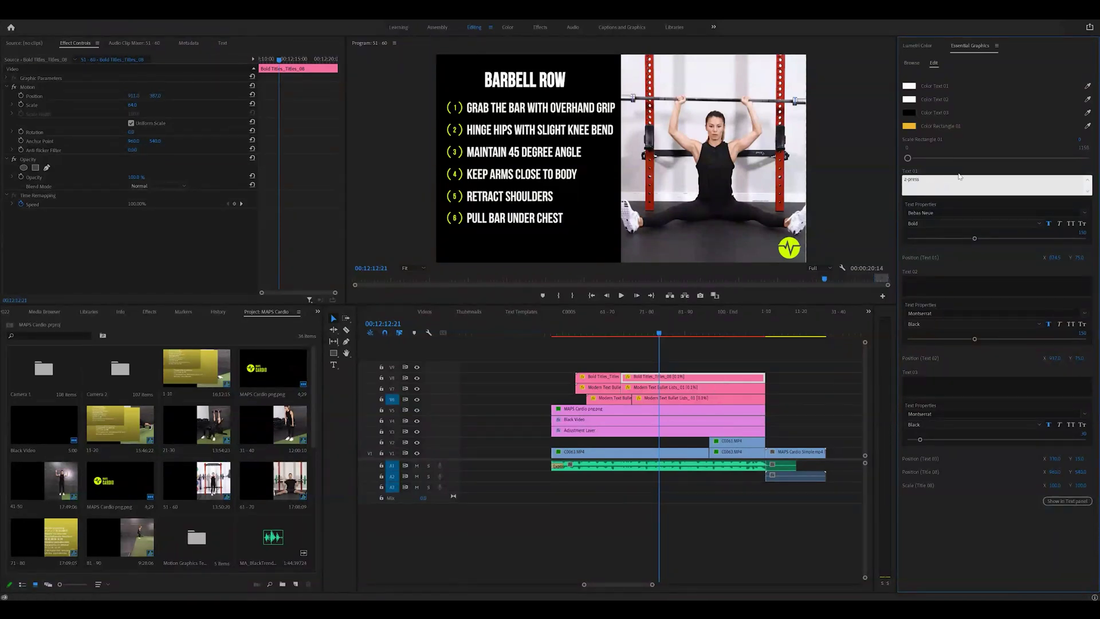
key("Return")
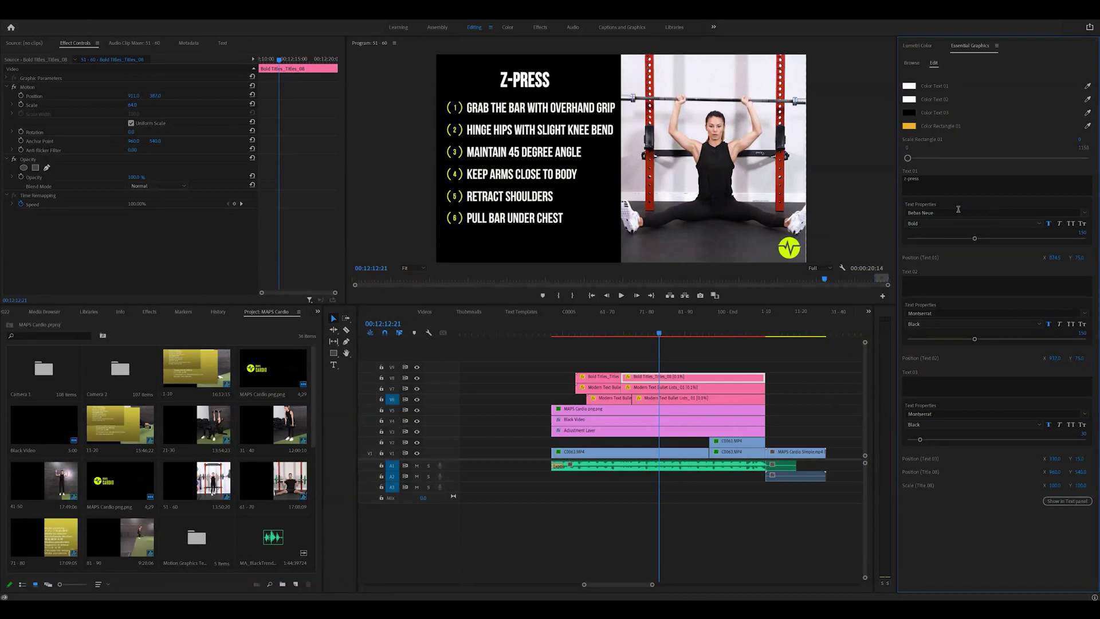
- Replace Barbell Row with 'z-press' on the earlier title piece too, then deselect the clips
left_click(928, 178)
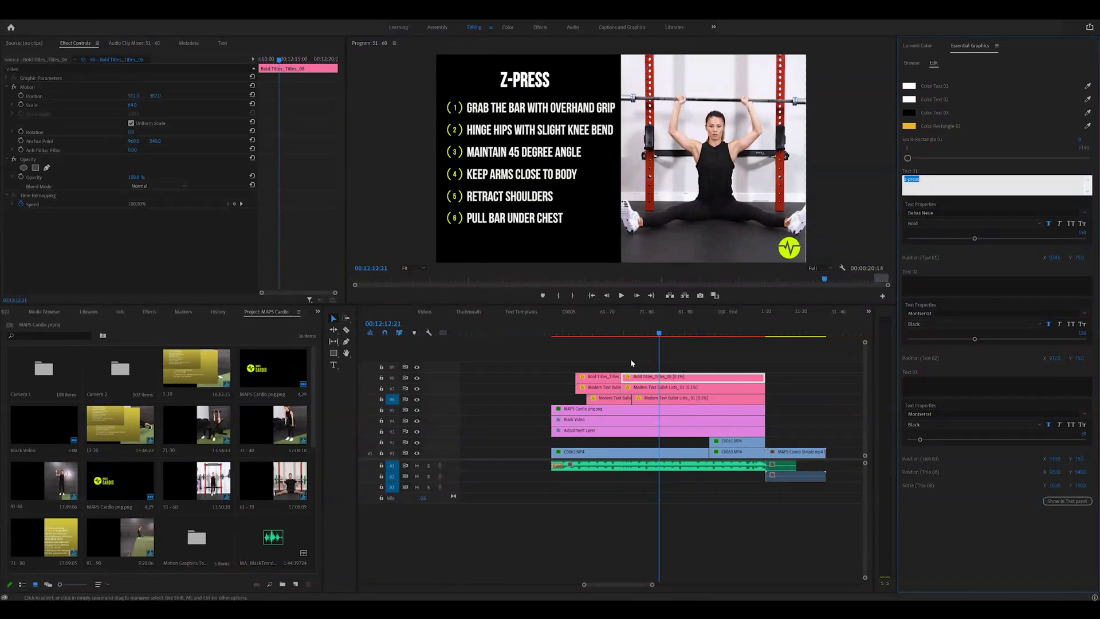
left_click(600, 376)
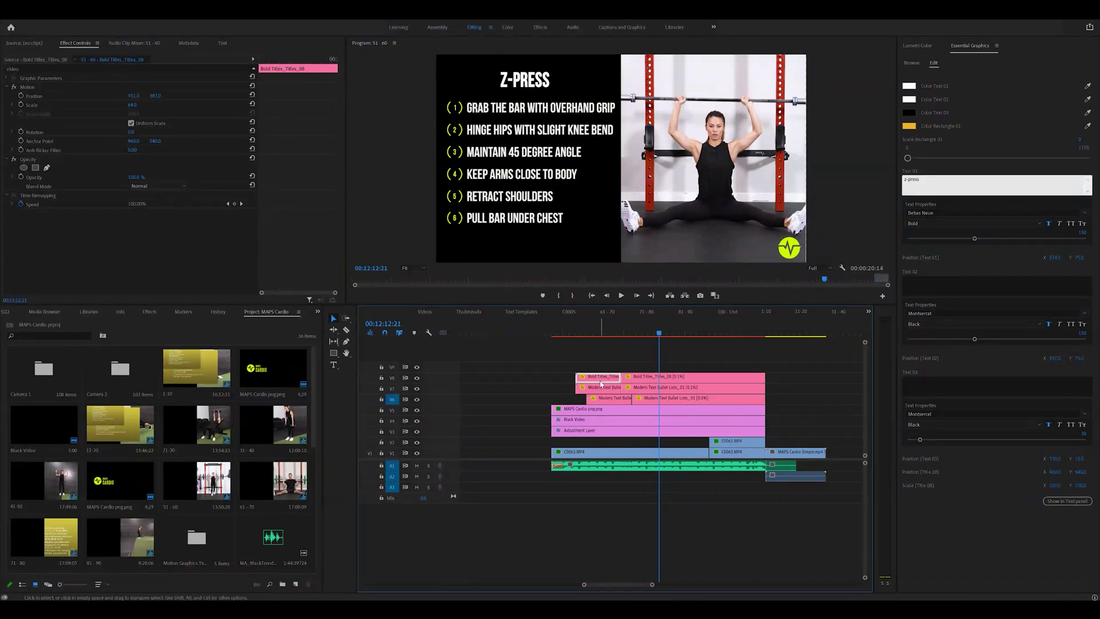
left_click(948, 180)
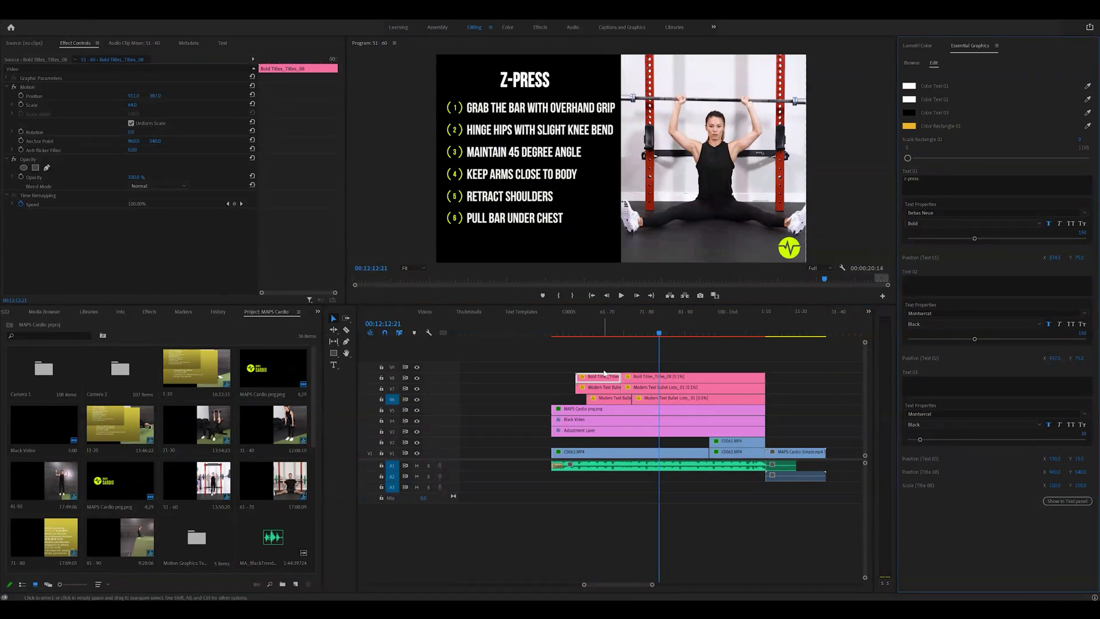
left_click_drag(601, 365, 632, 404)
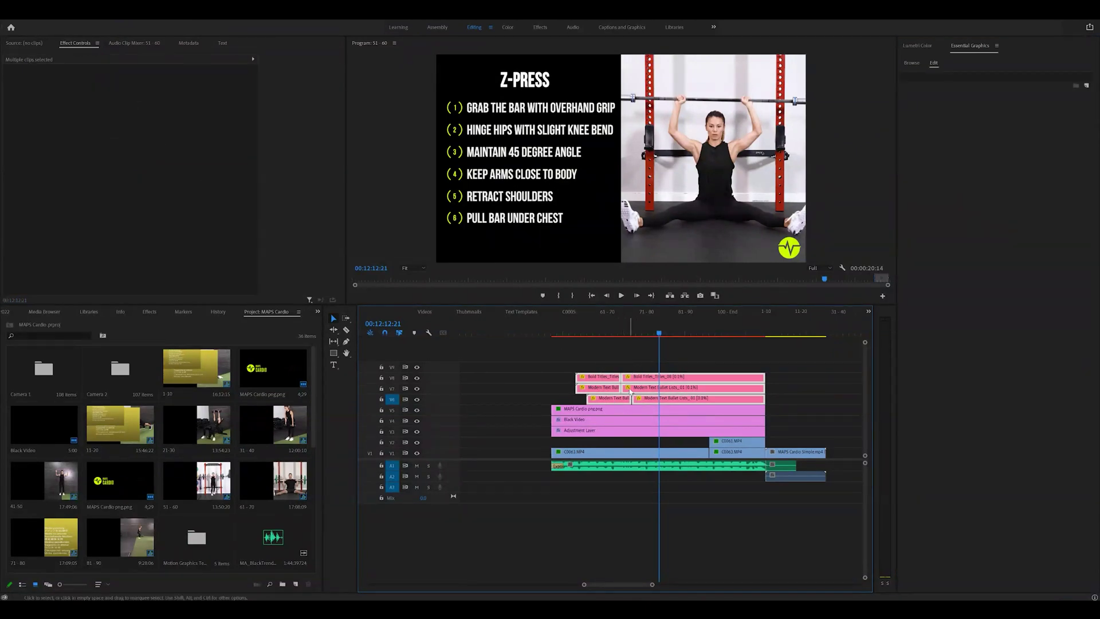
left_click(612, 362)
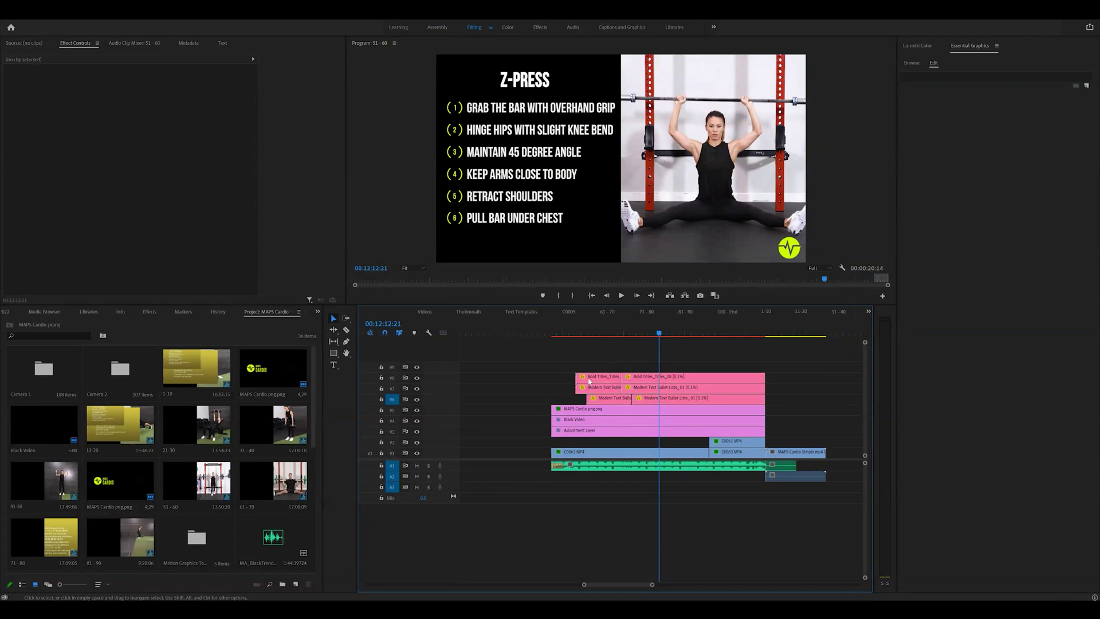
left_click(593, 332)
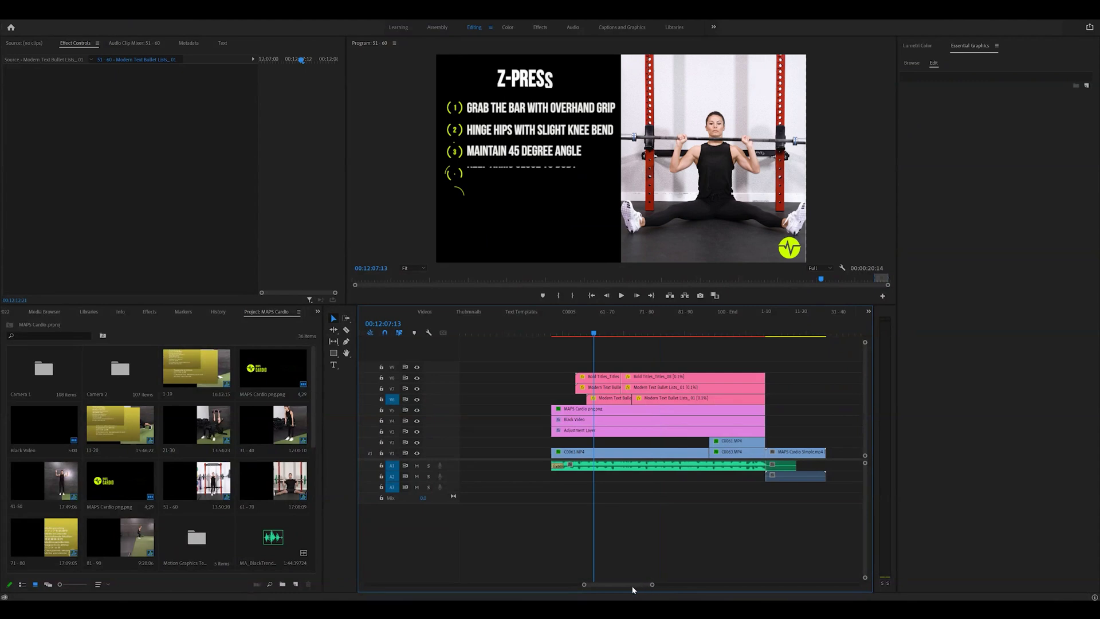
left_click(610, 397)
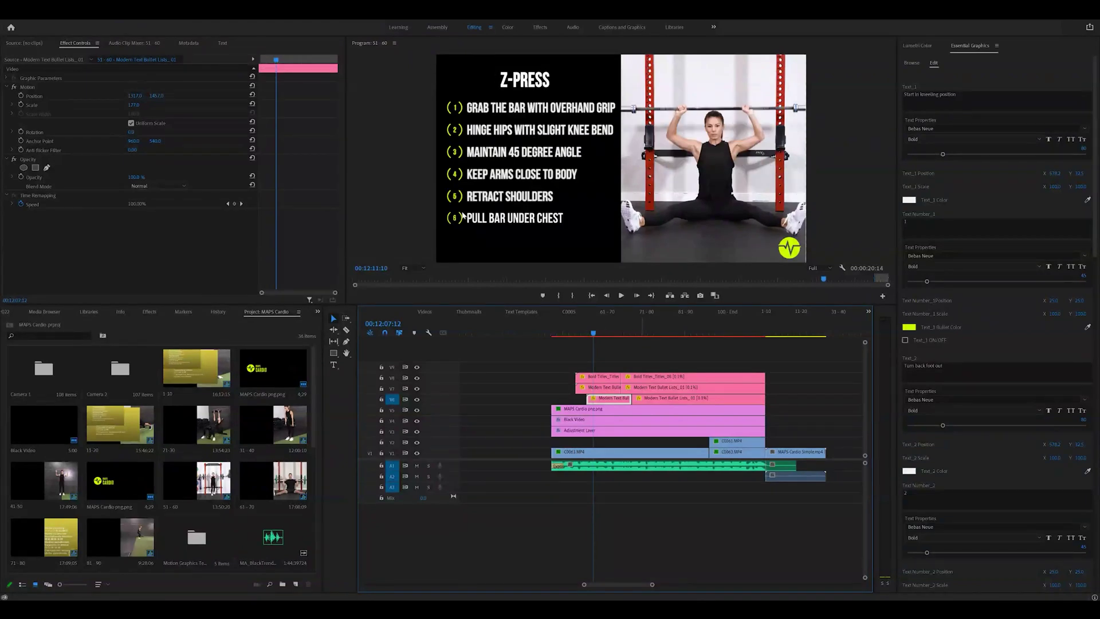
left_click(641, 332)
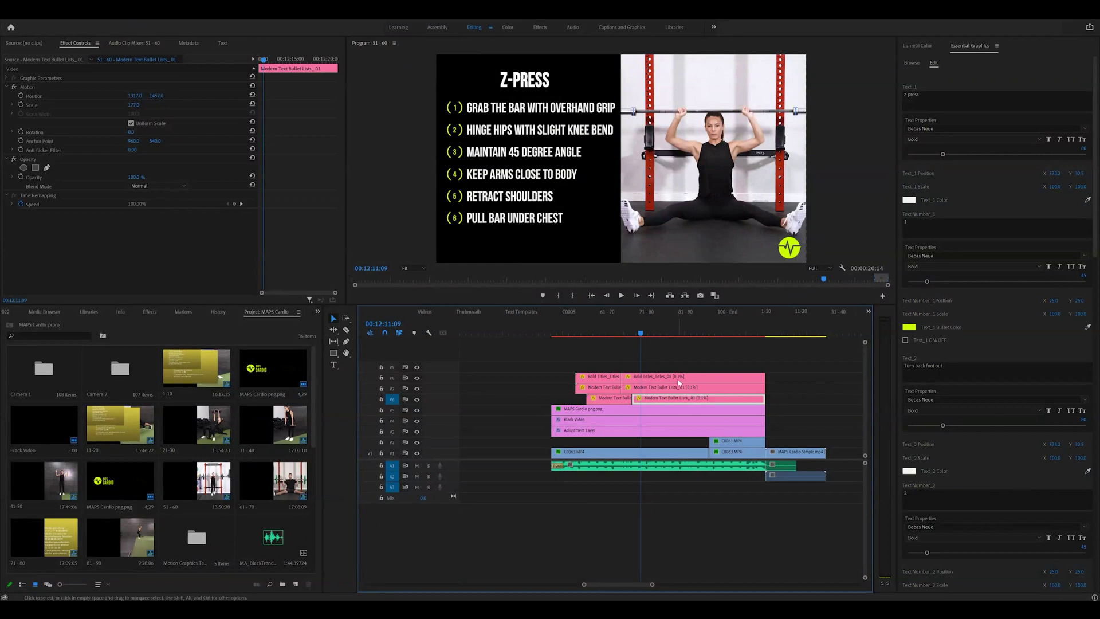
left_click(679, 380)
right_click(680, 381)
left_click(696, 443)
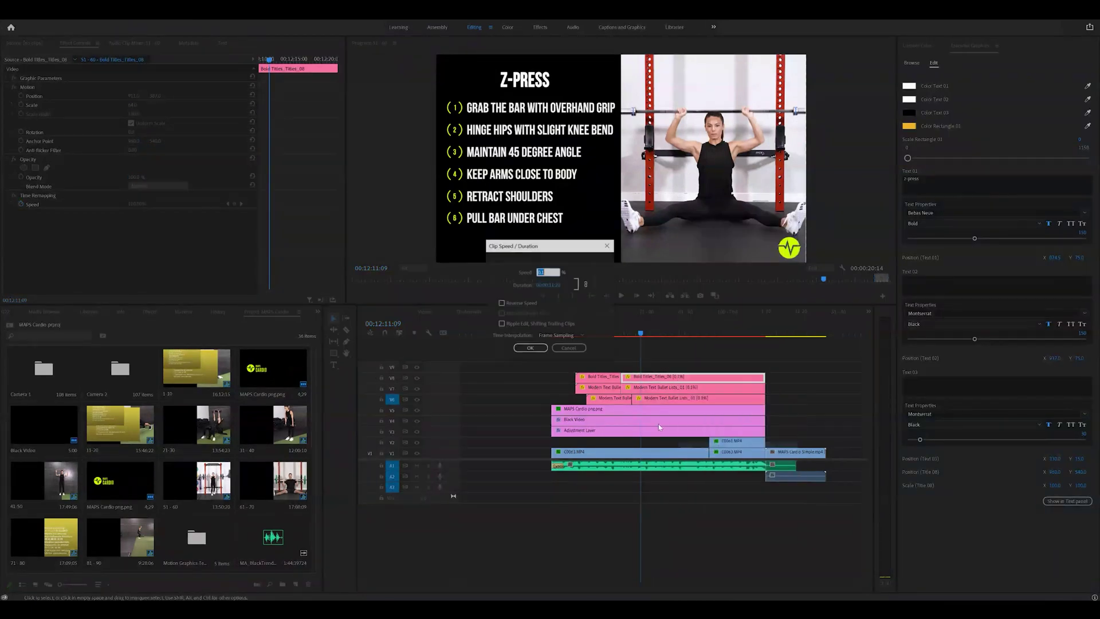
left_click(568, 347)
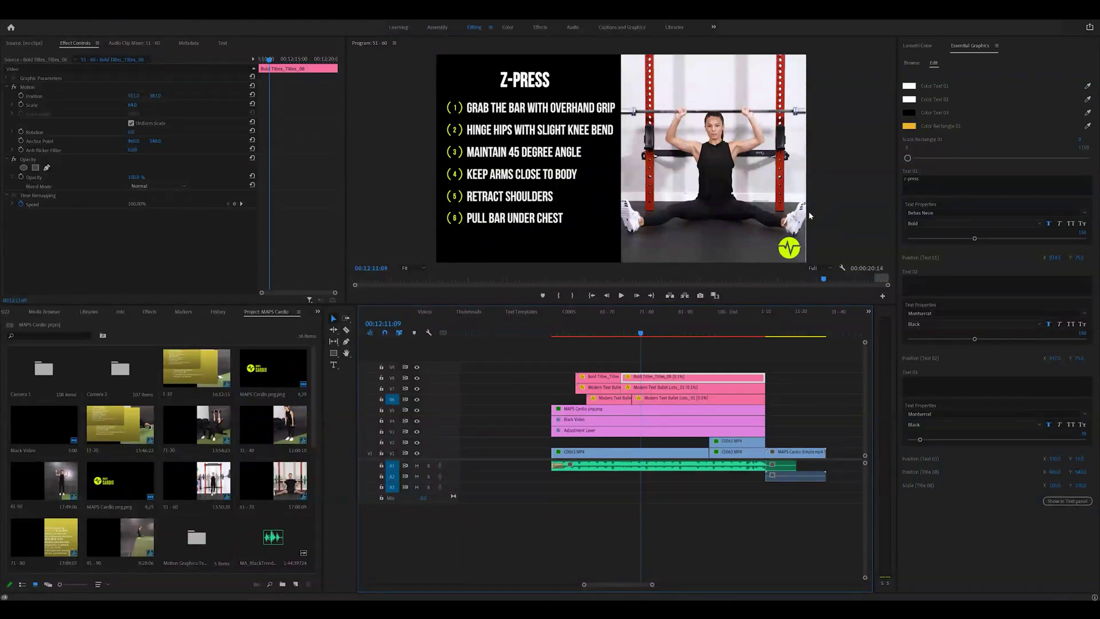
- Reword the first bullet-list cue to 'Start in Seated Position'
left_click(658, 389)
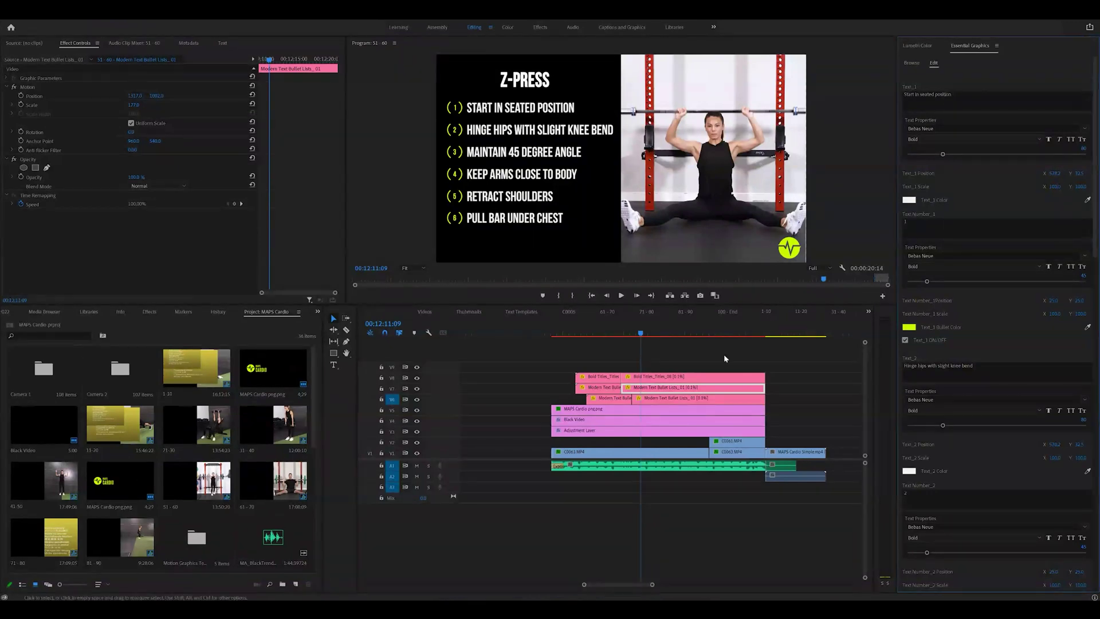
left_click(591, 393)
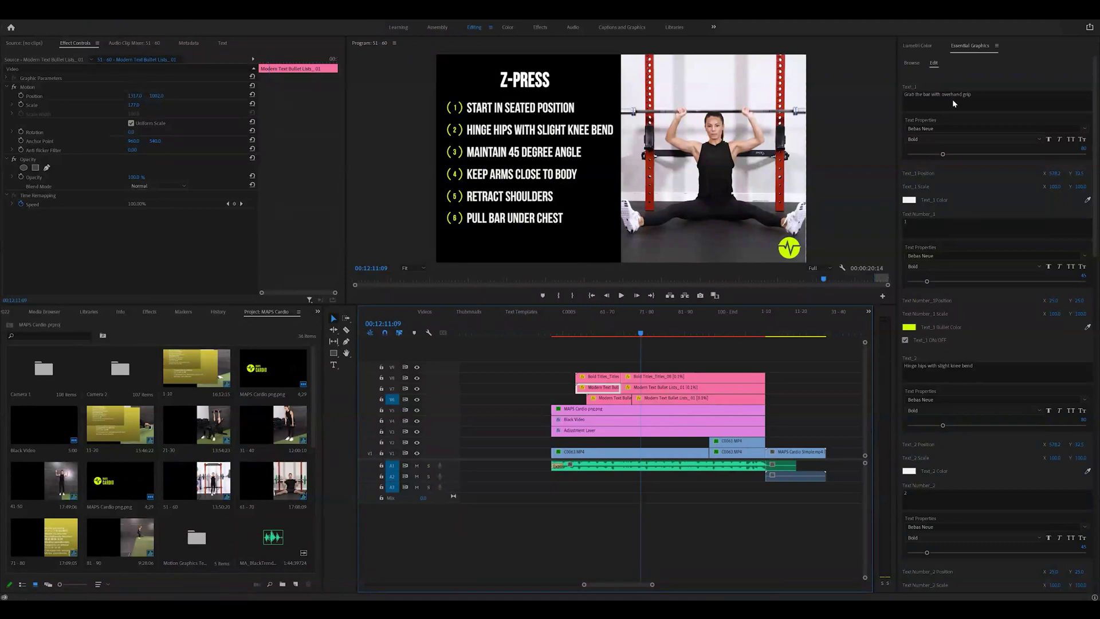
left_click(978, 92)
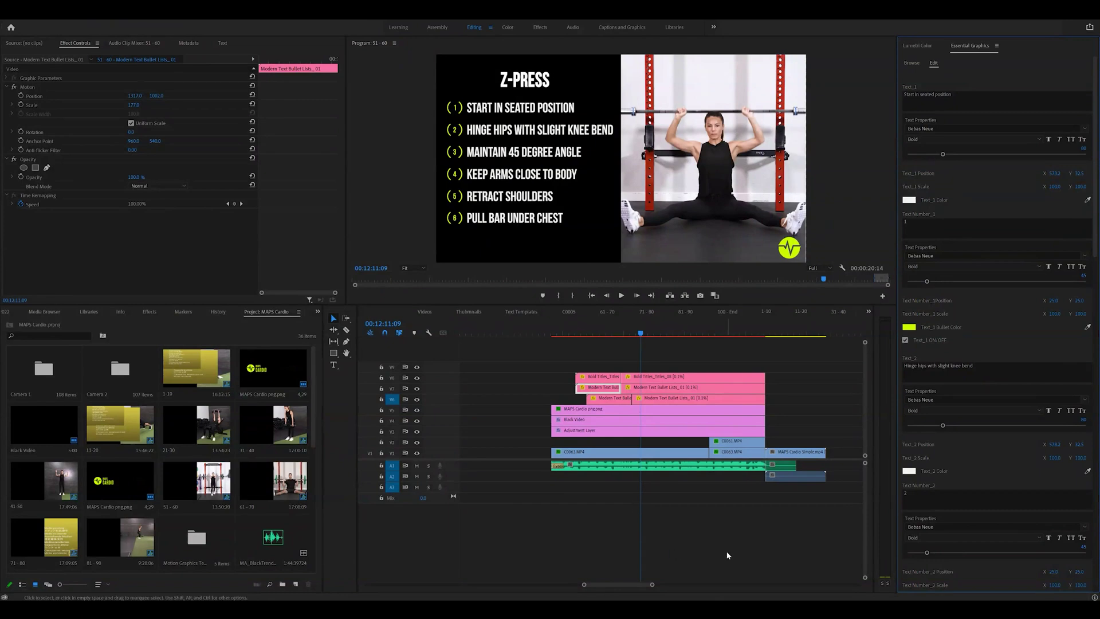
- Copy the words 'legs spread out' from the shot-list PDF in the browser
key("alt+Tab")
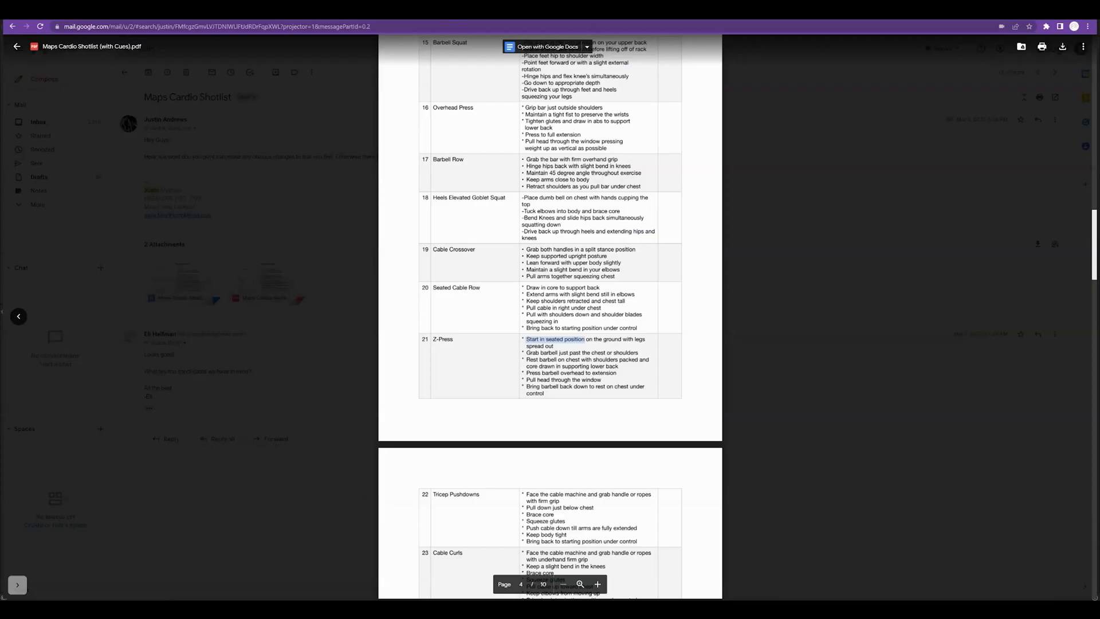
left_click_drag(635, 339, 553, 346)
key("ctrl+c")
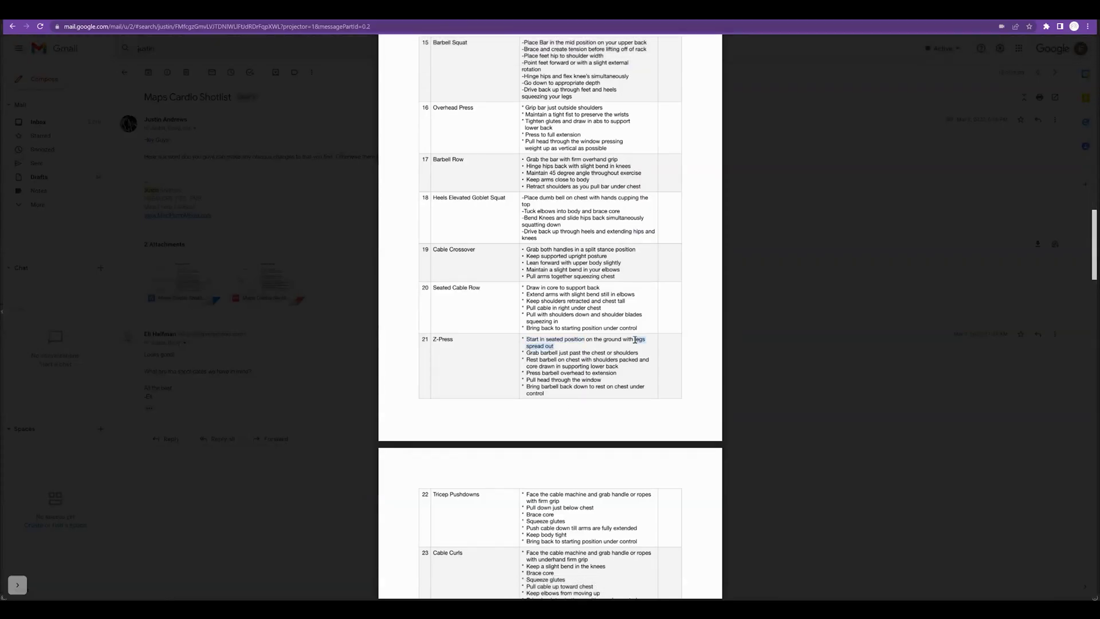
key("alt+Tab")
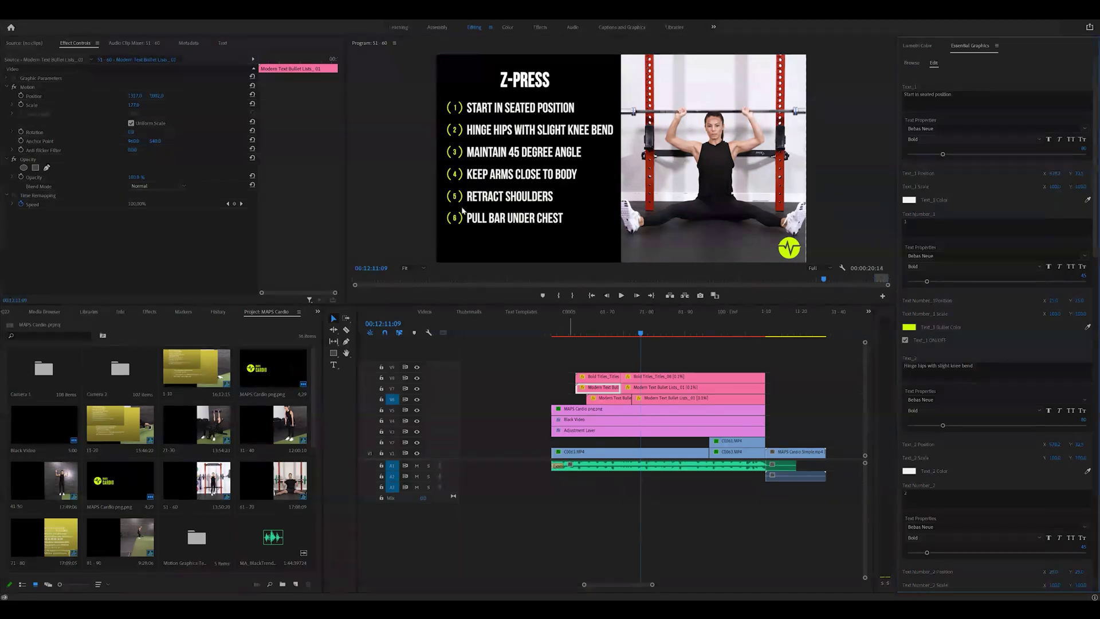
- Paste 'Legs spread out' into the second cue as a single line and commit it
left_click(986, 368)
key("ctrl+a")
key("ctrl+v")
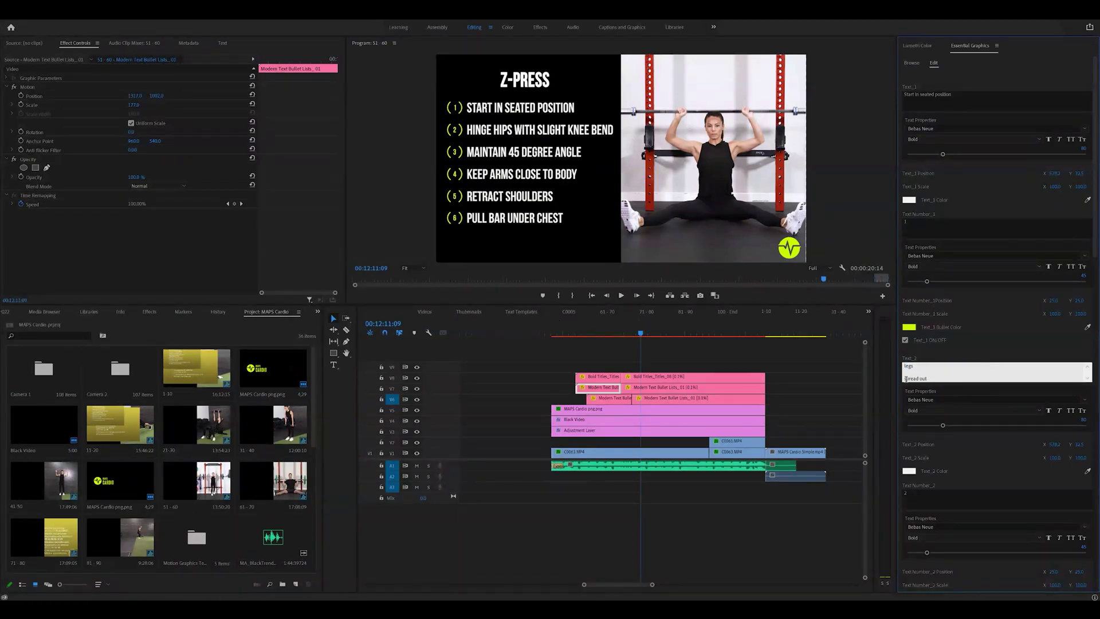
left_click(904, 378)
key("BackSpace")
key("BackSpace")
left_click(786, 395)
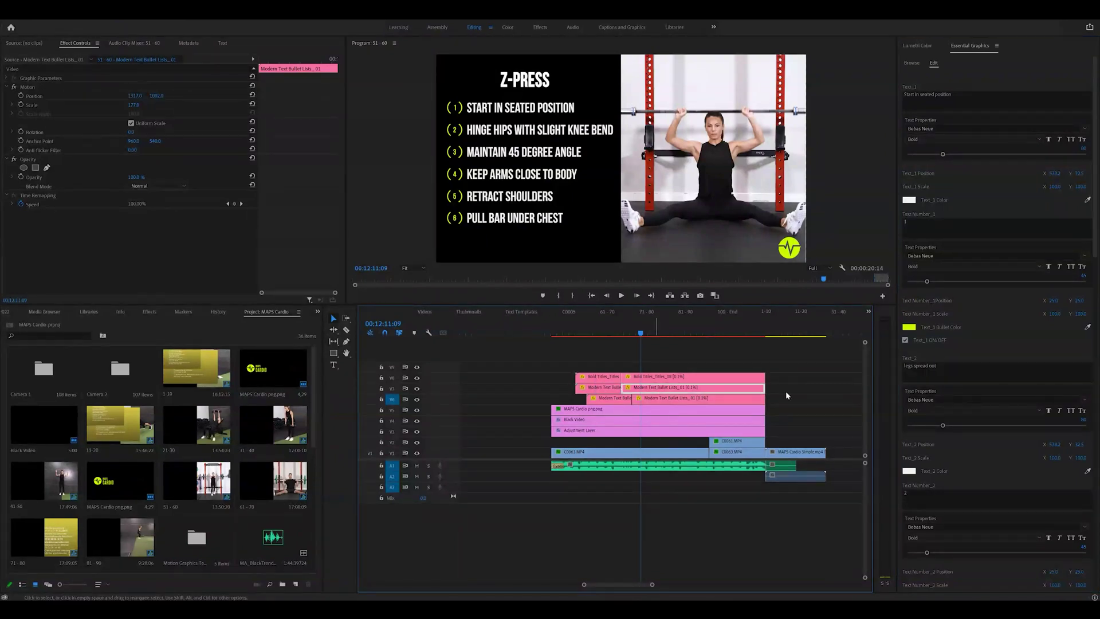
left_click(938, 370)
key("ctrl+v")
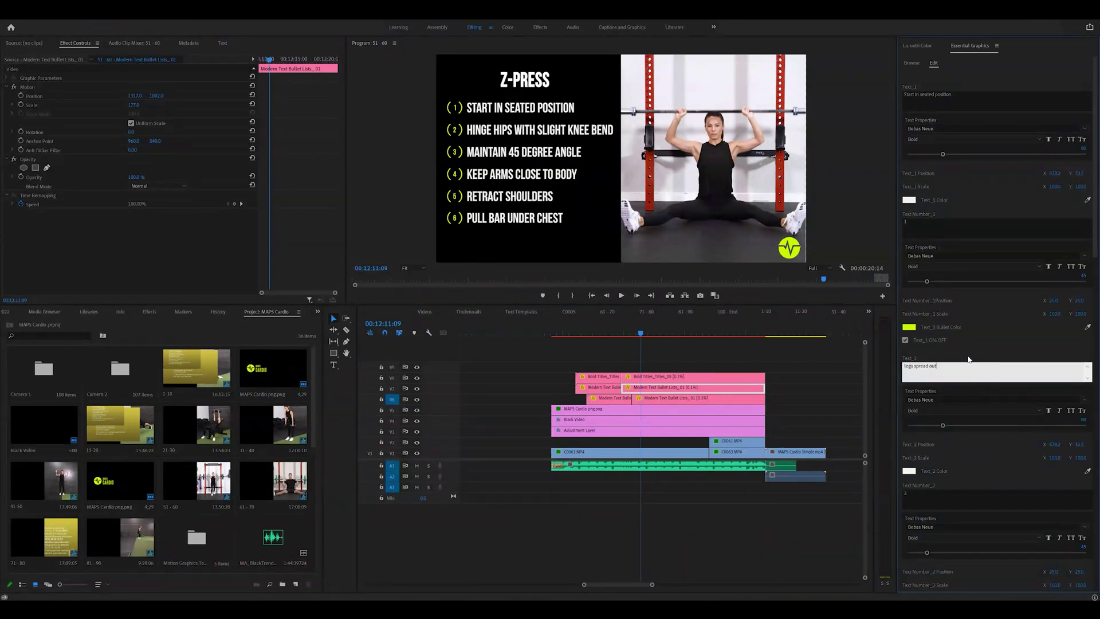
left_click(507, 129)
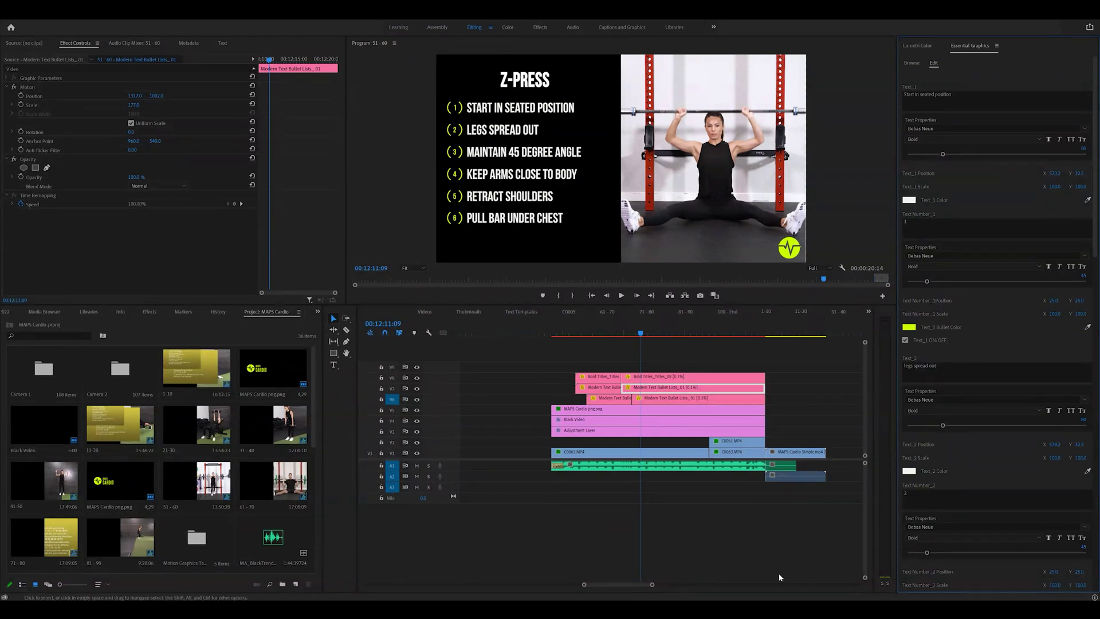
left_click(630, 369)
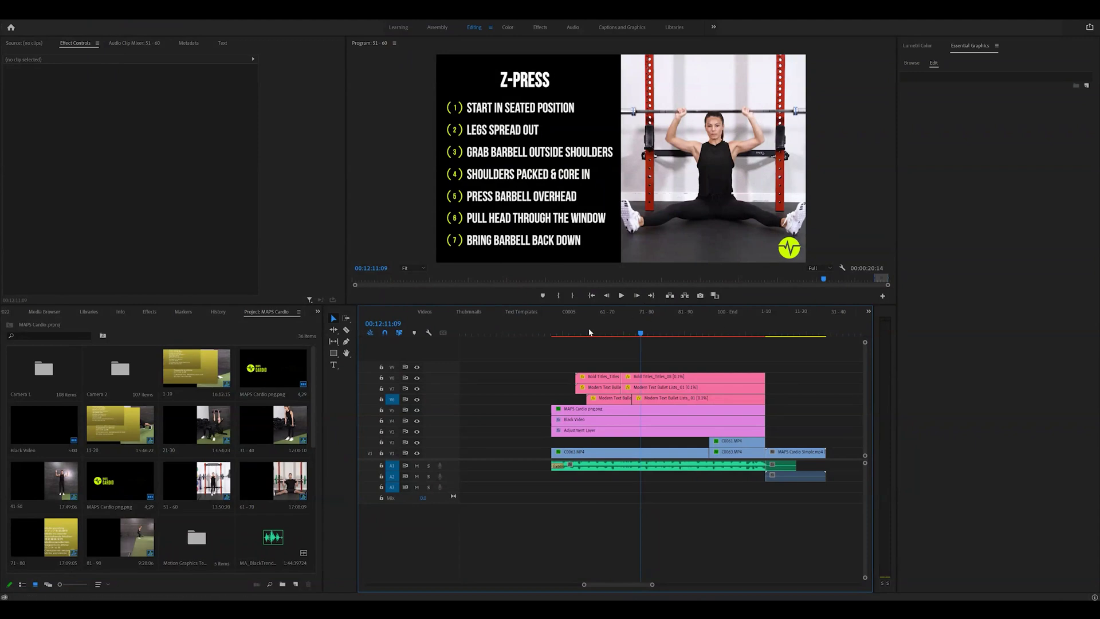
- Hide the video layers beneath the titles and play the title animation from its start
left_click(417, 454)
left_click(417, 442)
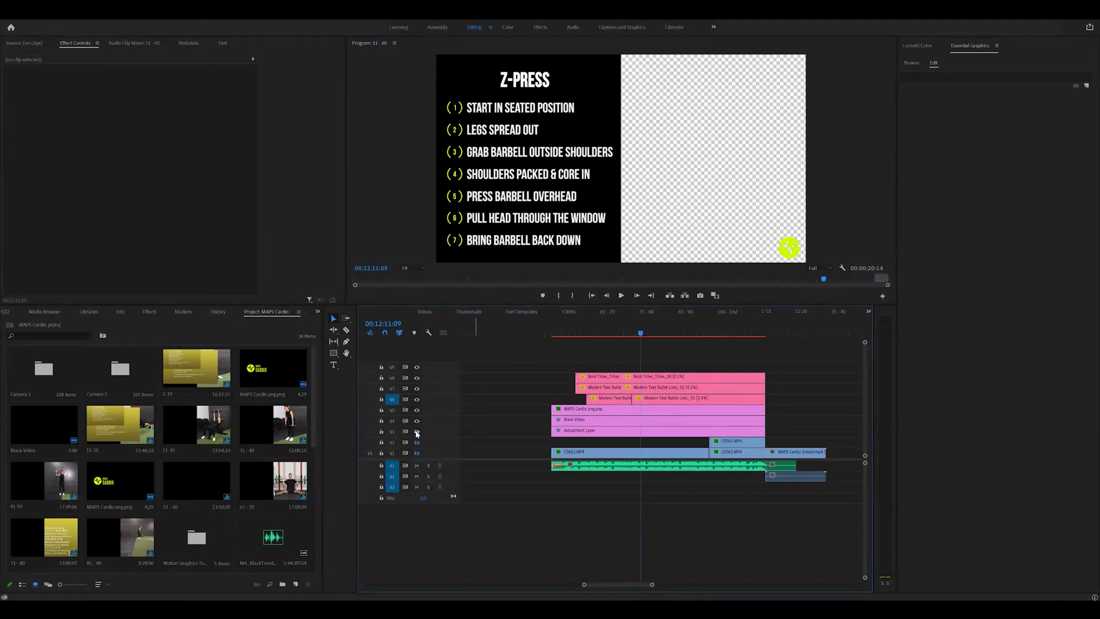
left_click(417, 431)
left_click(417, 410)
left_click(576, 329)
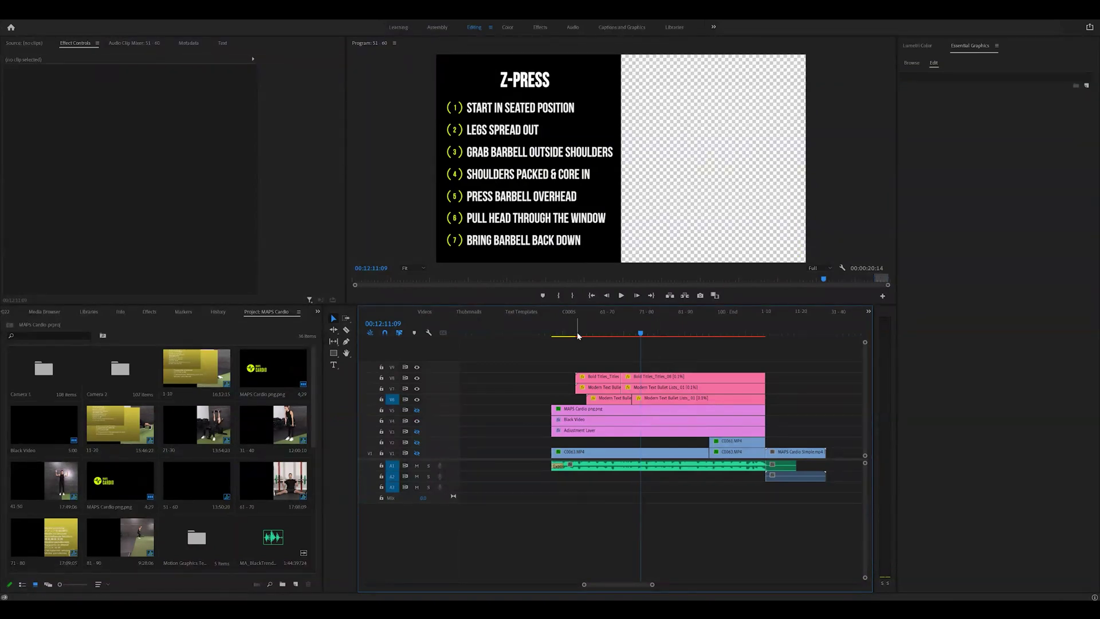
left_click(621, 296)
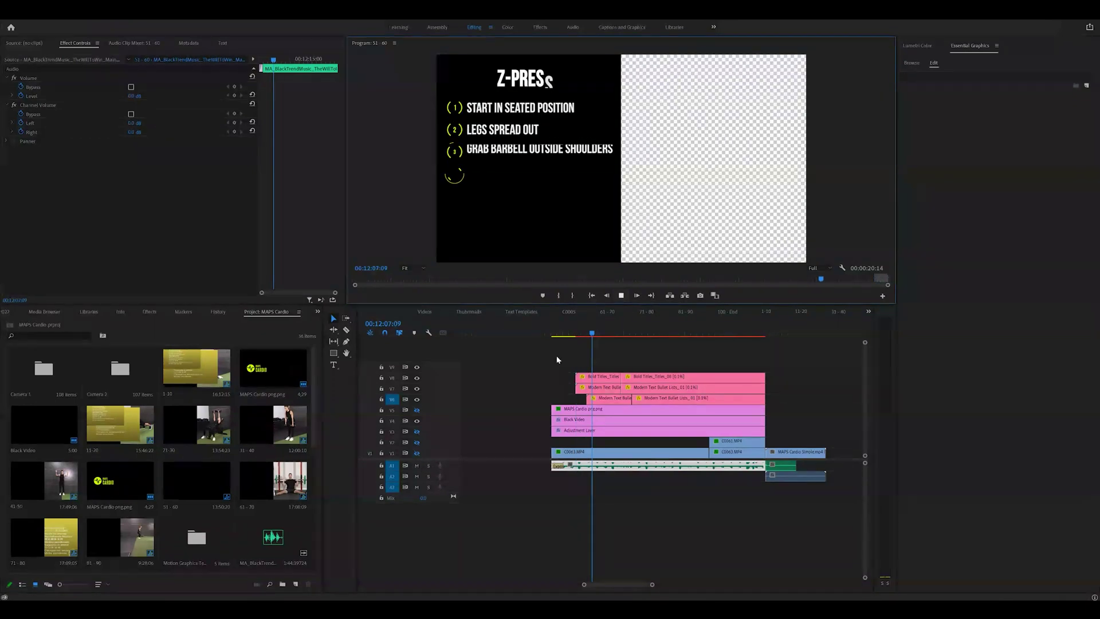
- Mute the A1 music, replay the title animation silently, then show the video layers again
left_click(416, 465)
left_click(609, 397)
left_click(575, 334)
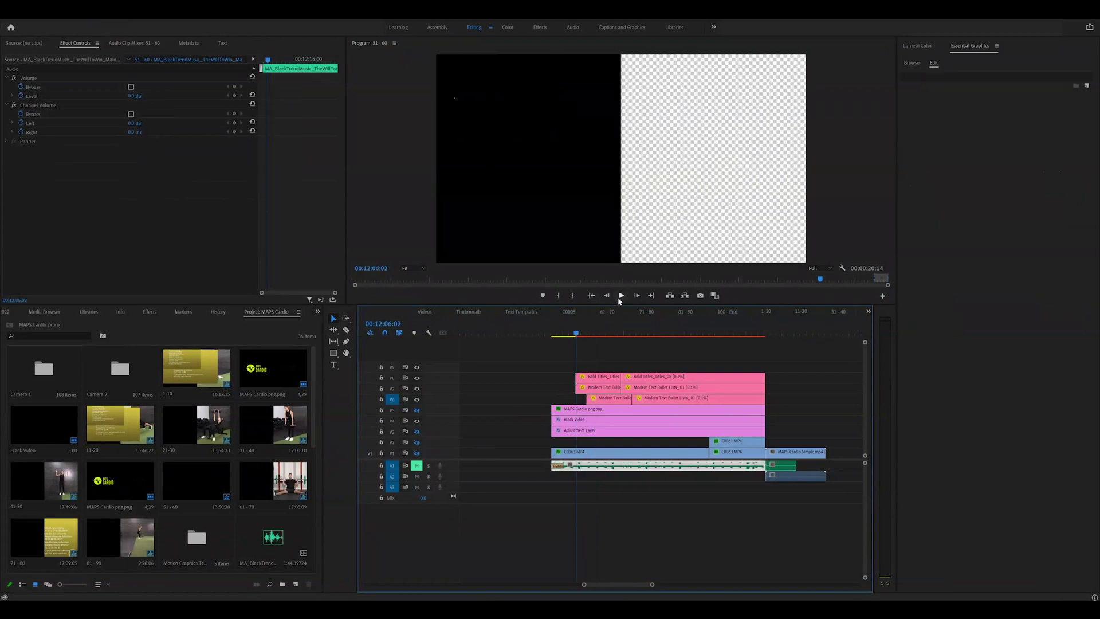
left_click(621, 296)
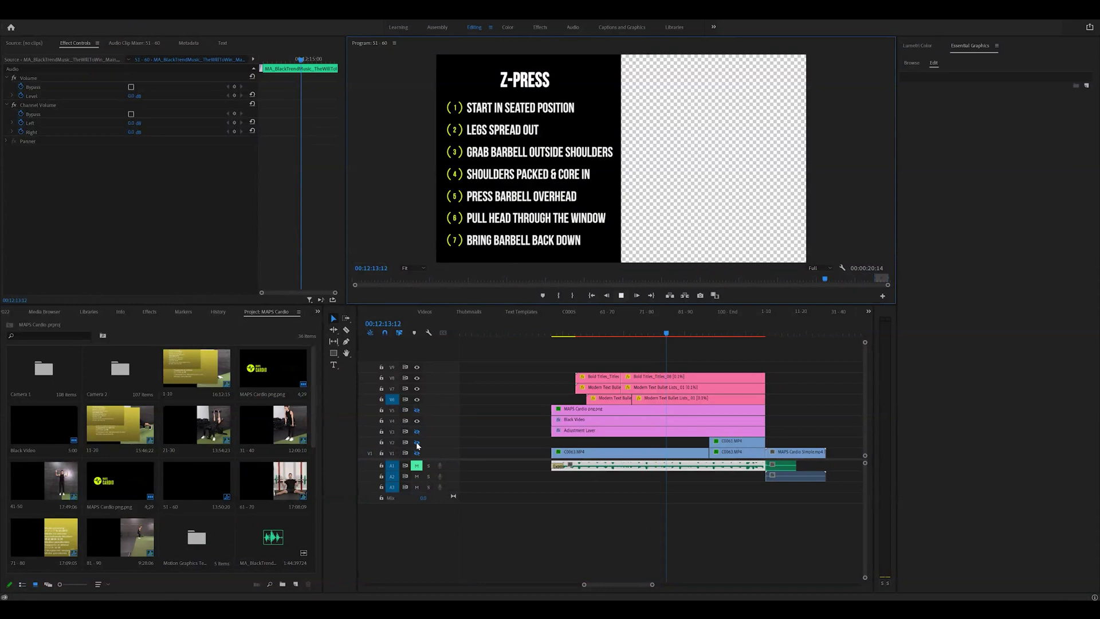
left_click(416, 424, "shift")
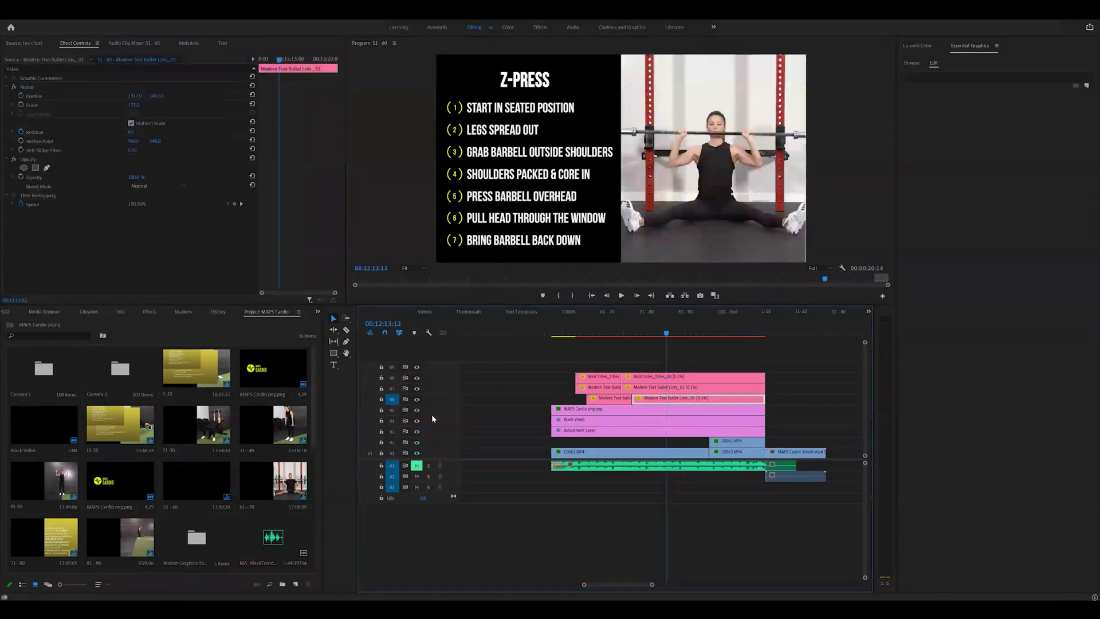
- Re-show the last hidden layer and drag the V6–V8 title clips left to start with the footage
left_click(687, 397)
left_click_drag(564, 364, 630, 402)
left_click_drag(716, 353, 764, 397)
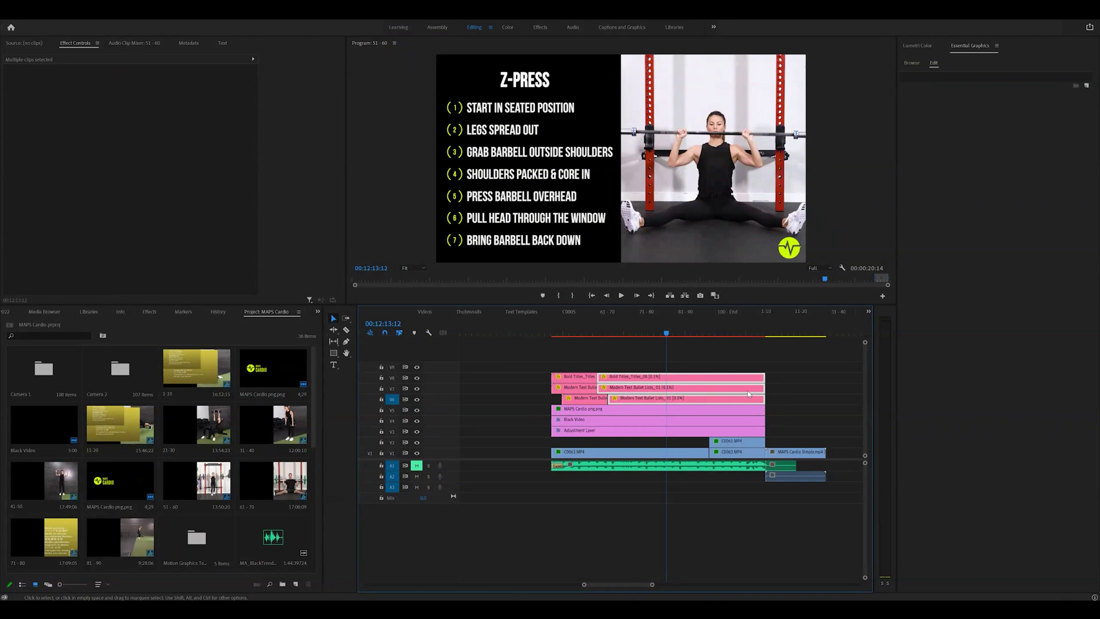
left_click_drag(673, 335, 735, 335)
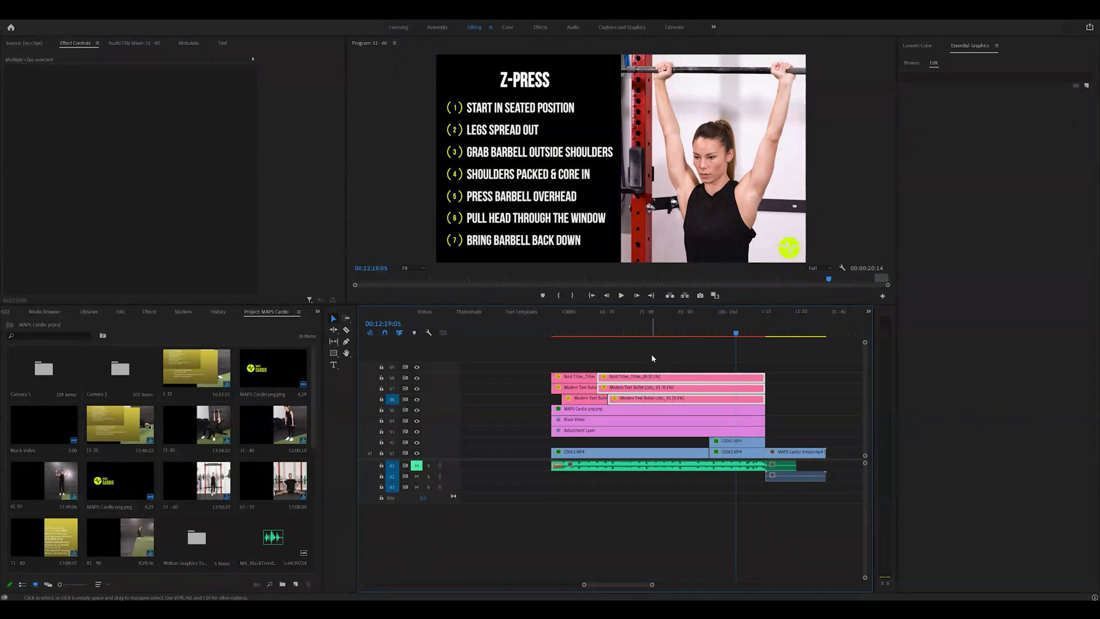
- Mark the bullet-list clip with X, unmute A1, and widen In/Out to span the Z-PRESS section
left_click(752, 336)
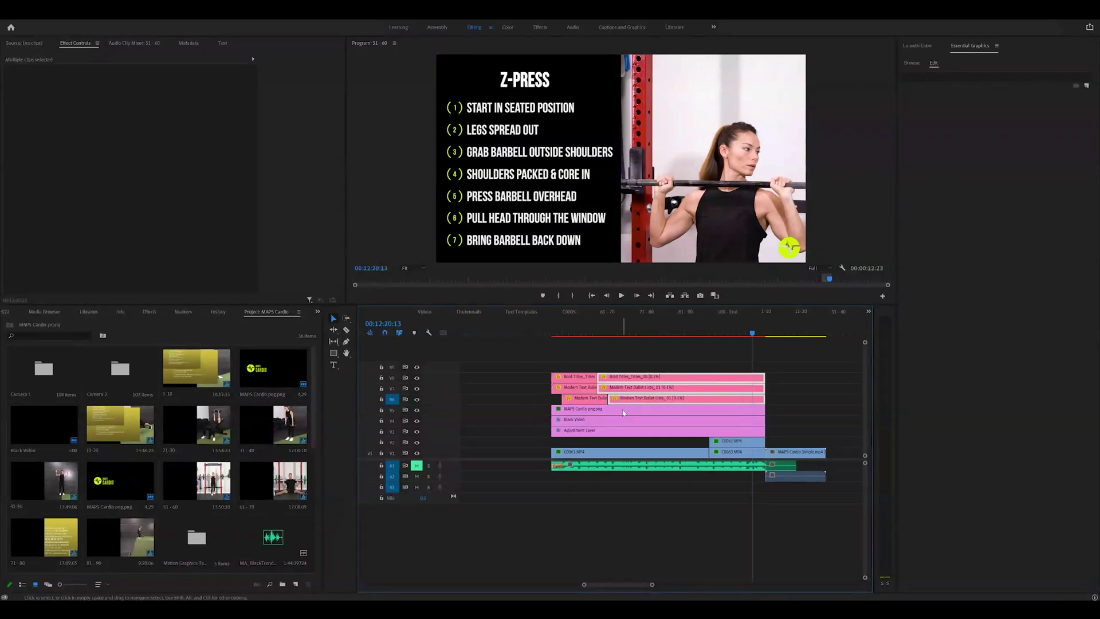
key("x")
left_click(417, 465)
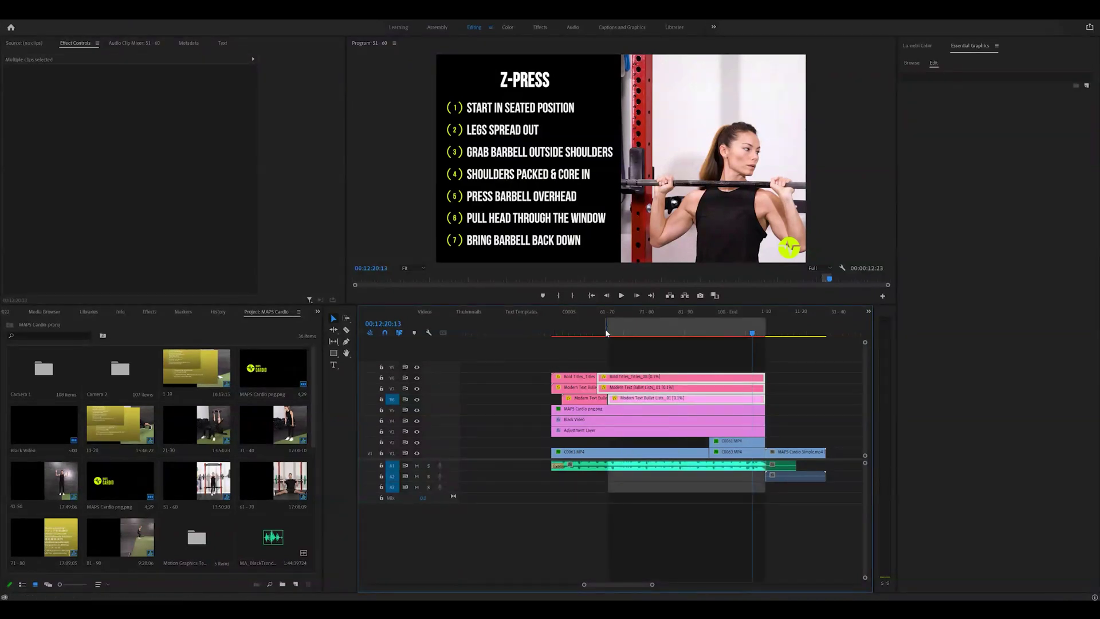
left_click_drag(607, 325, 548, 325)
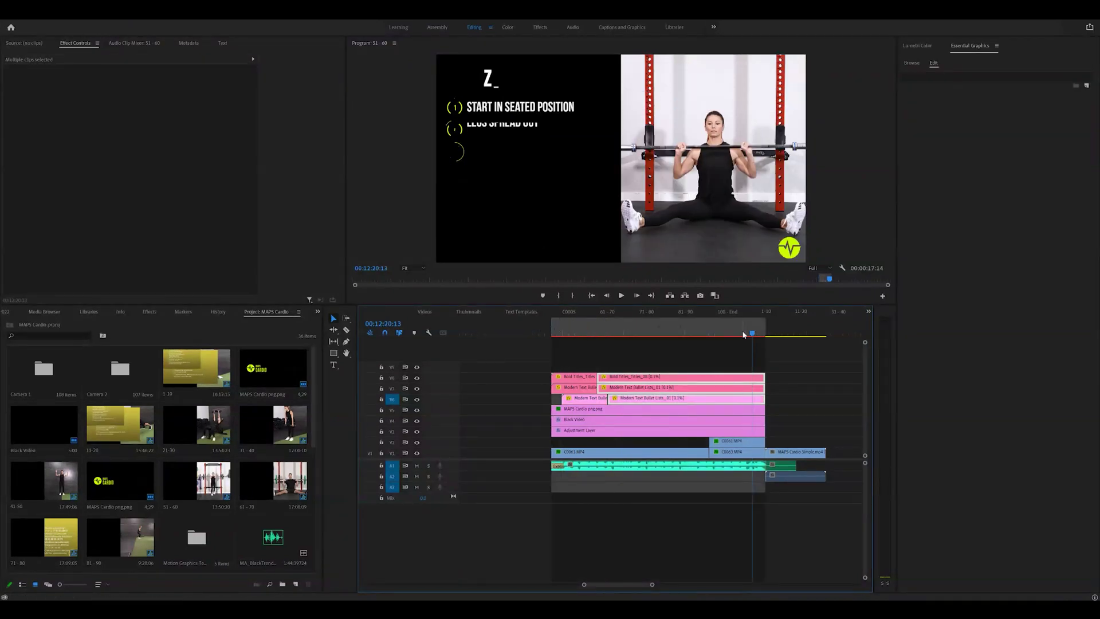
left_click_drag(765, 325, 826, 326)
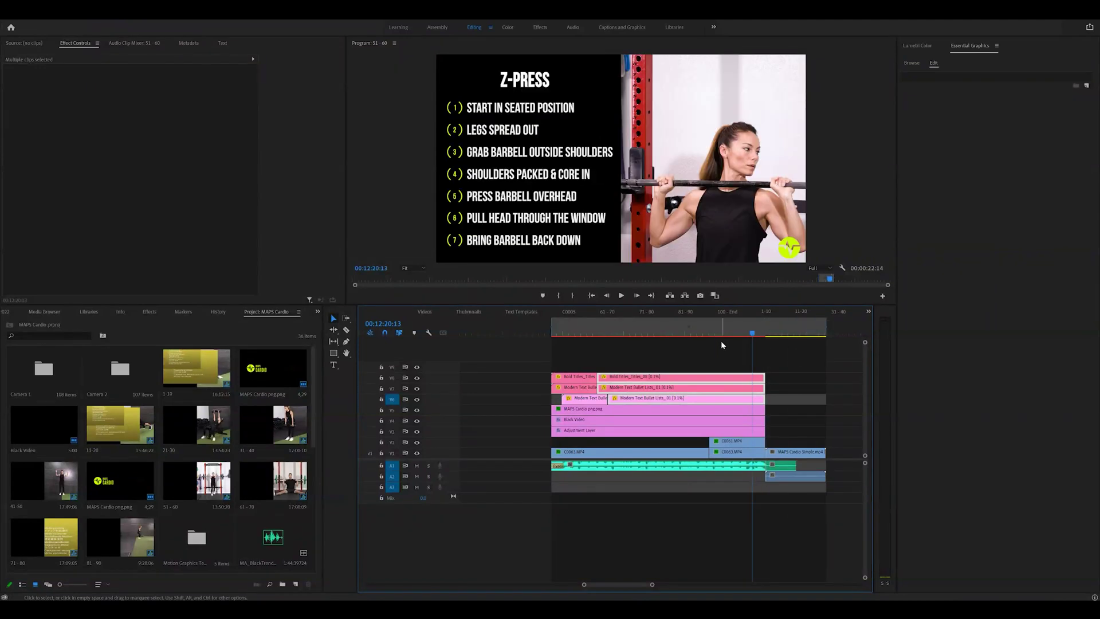